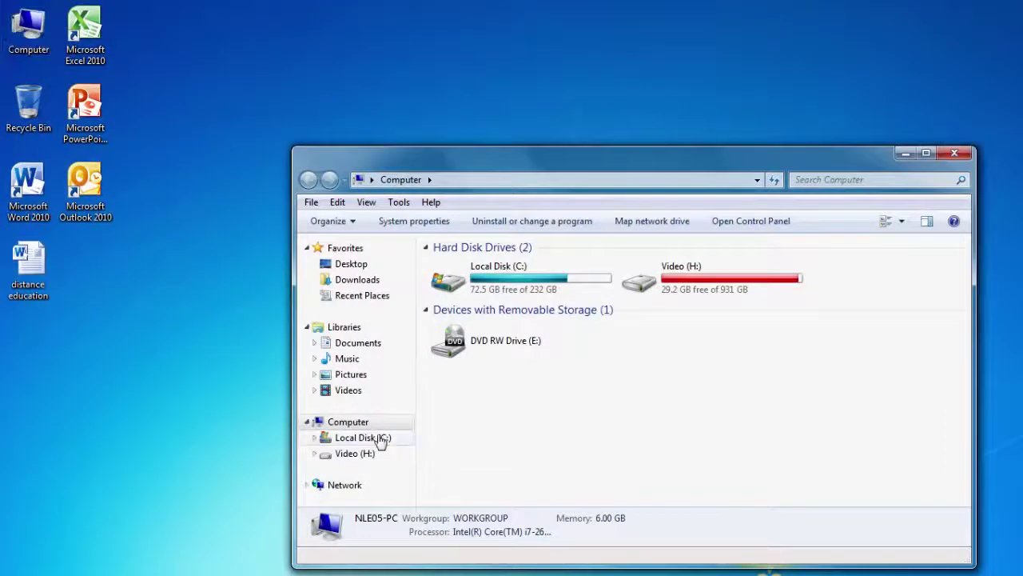
Step: Browse on Local Disk (C:) through Users, CPL and My Documents to the CPL folder and select the Pakistan-1 document
double_click(468, 425)
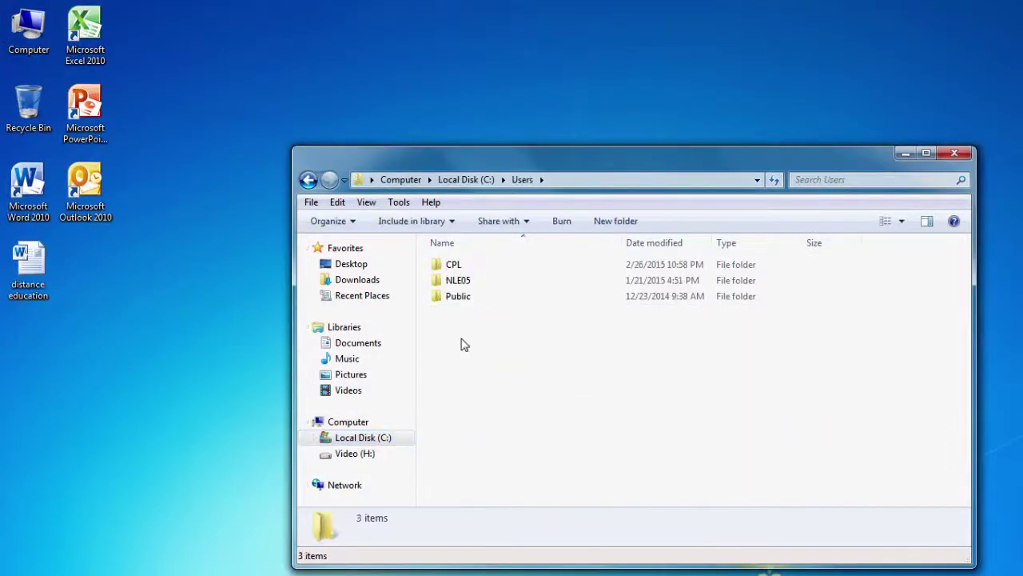
double_click(454, 265)
double_click(457, 343)
double_click(458, 292)
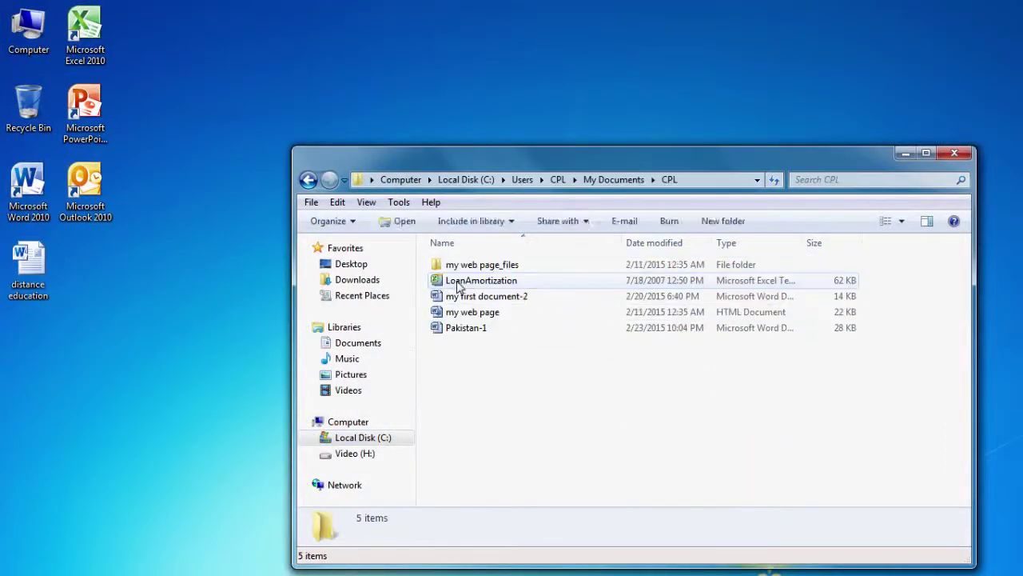
left_click(472, 333)
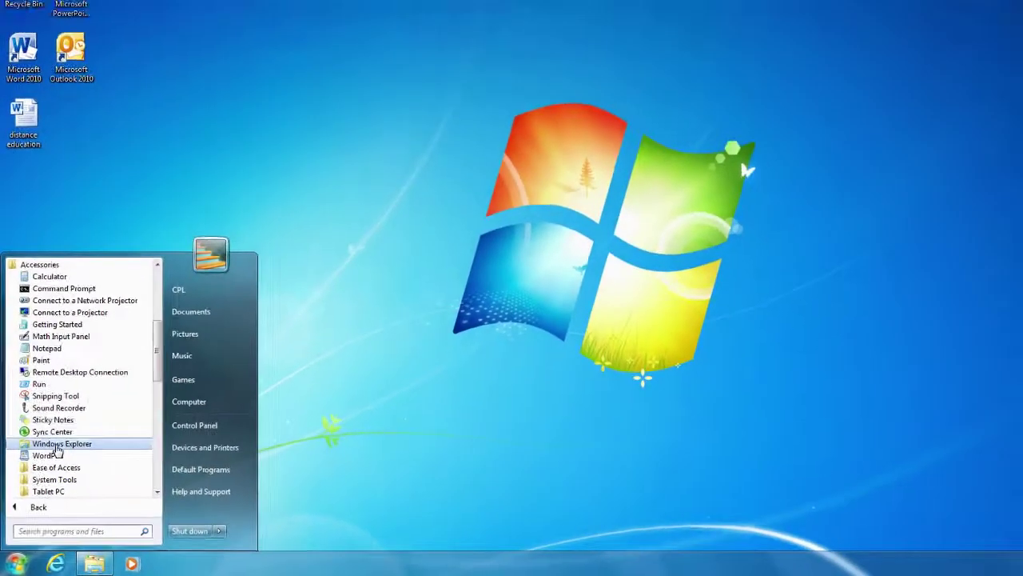
Step: Launch Windows Explorer from the Accessories programs, and view the drives in the Computer window
left_click(56, 446)
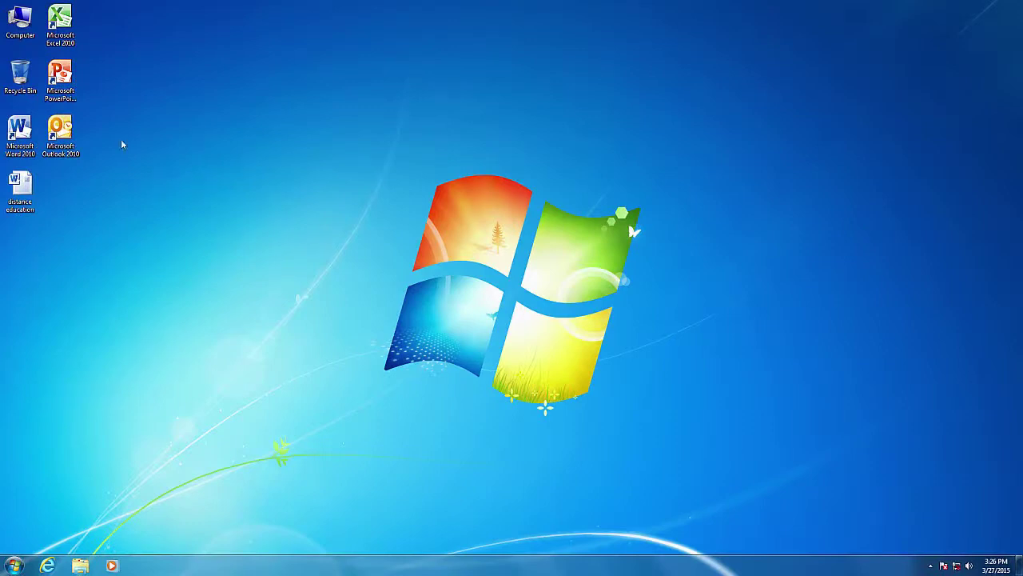
double_click(24, 22)
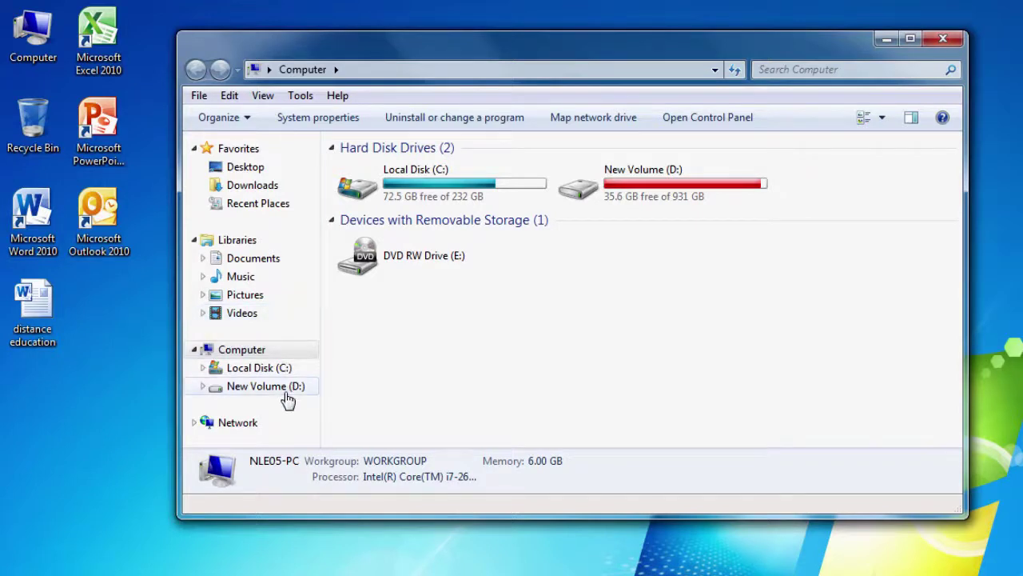
left_click(252, 353)
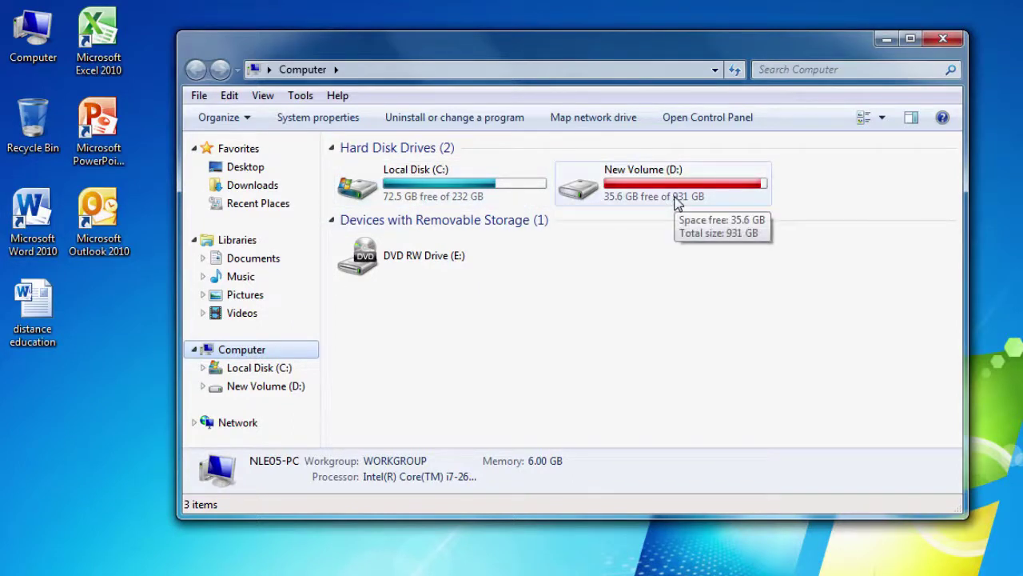
Step: Open New Volume (D:), select its CPL folder and show the file commands available for it
left_click(275, 392)
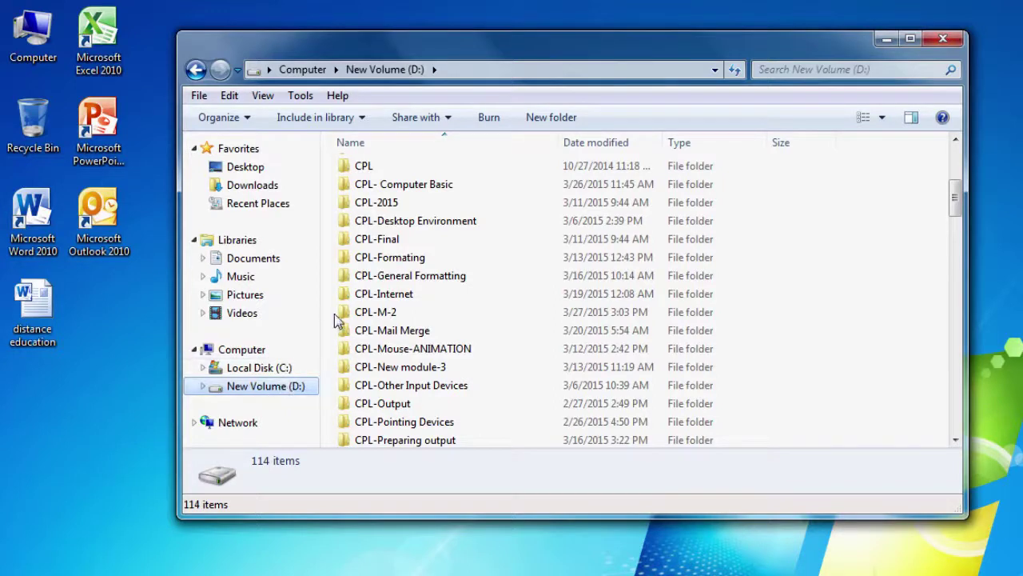
left_click(361, 166)
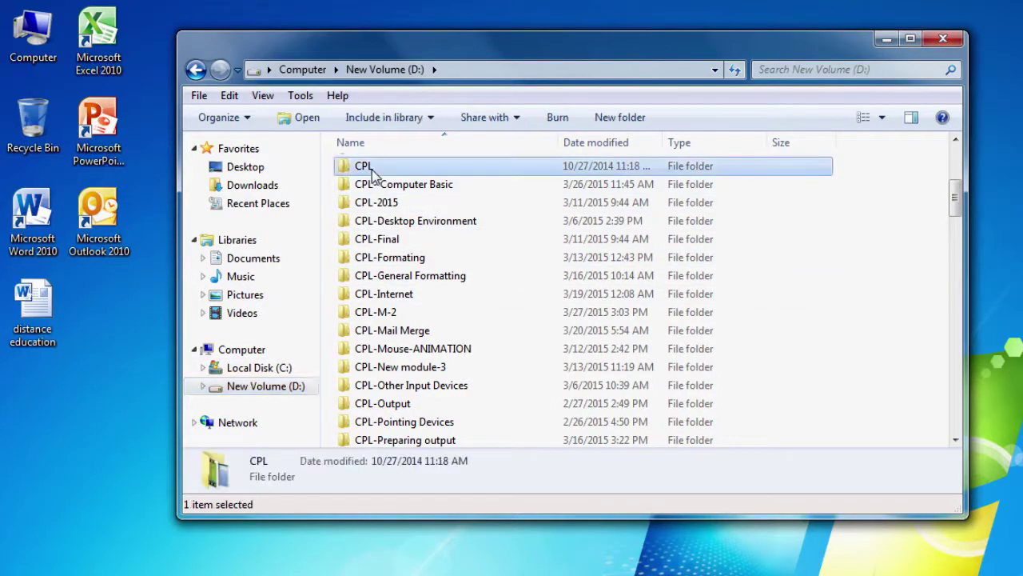
left_click(201, 96)
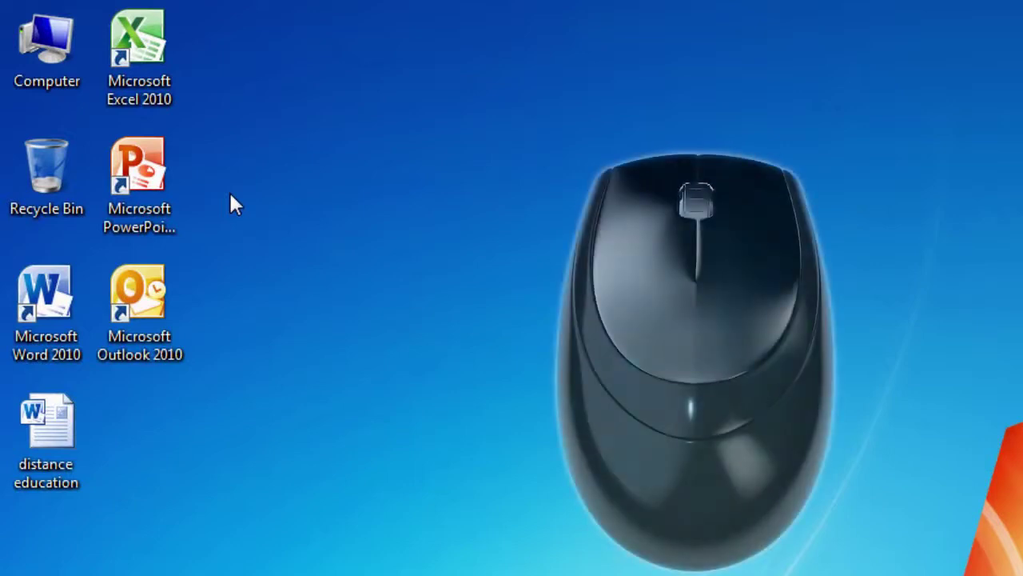
Step: Create a new folder on the desktop and keep the default name "New folder"
right_click(230, 194)
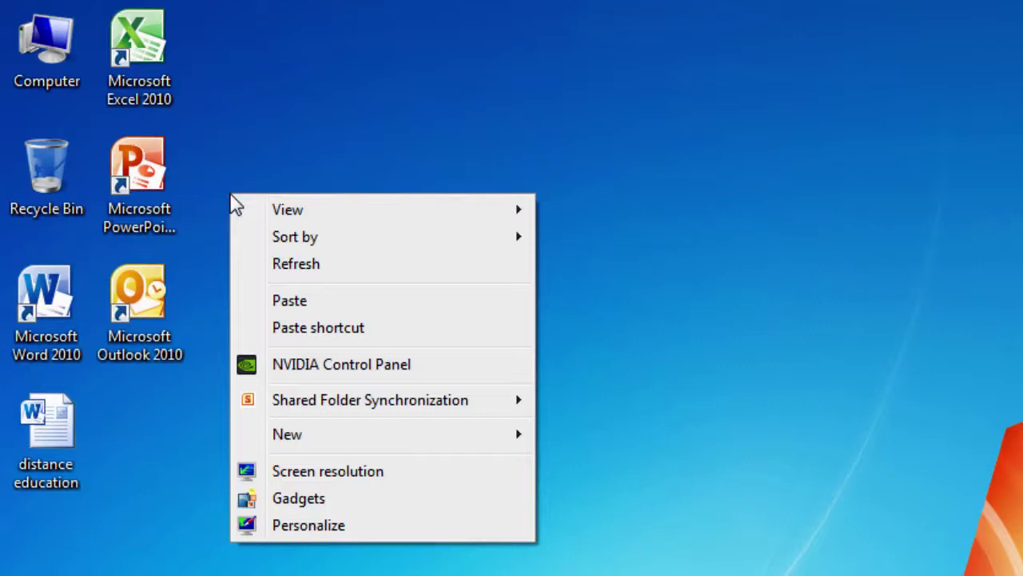
mouse_move(279, 439)
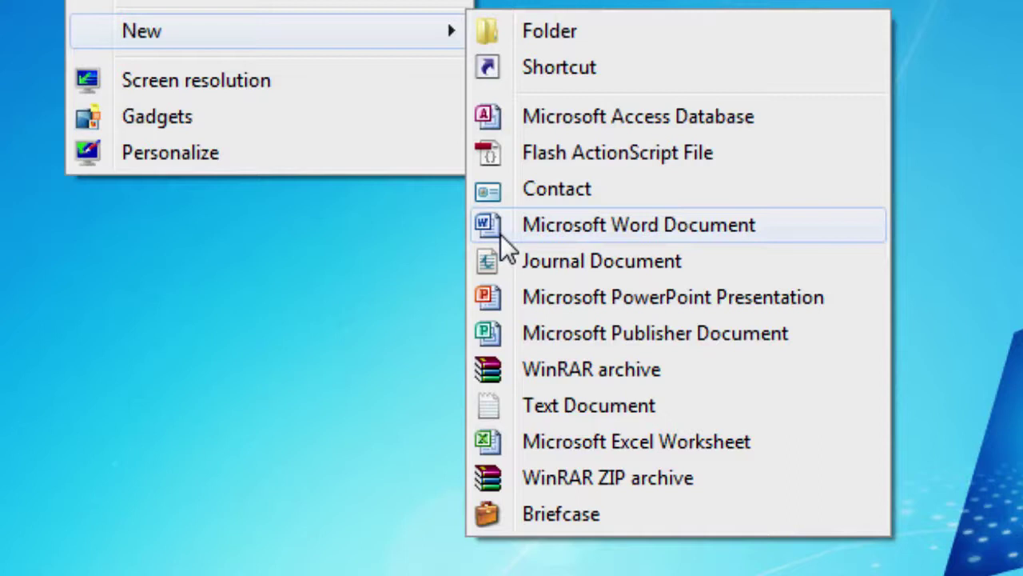
left_click(541, 35)
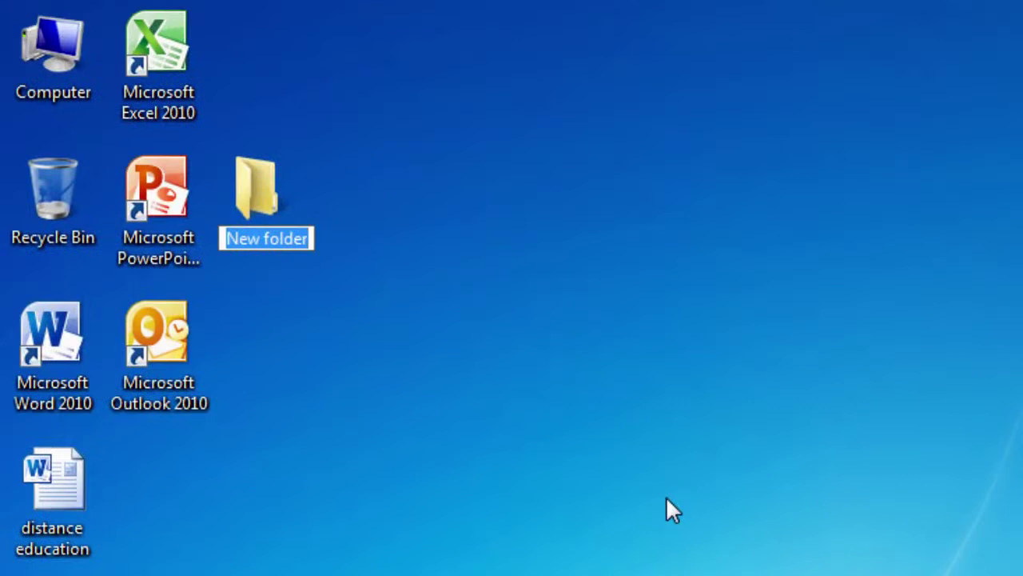
key("Return")
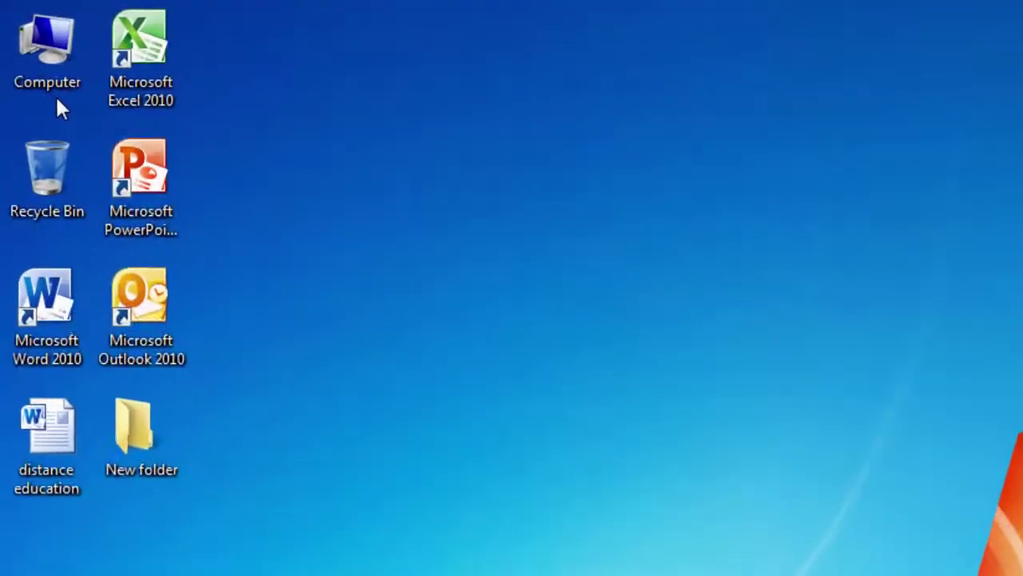
Step: Create a desktop shortcut to the Program Files folder on Local Disk (C:), close the window and select the shortcut
left_click(47, 74)
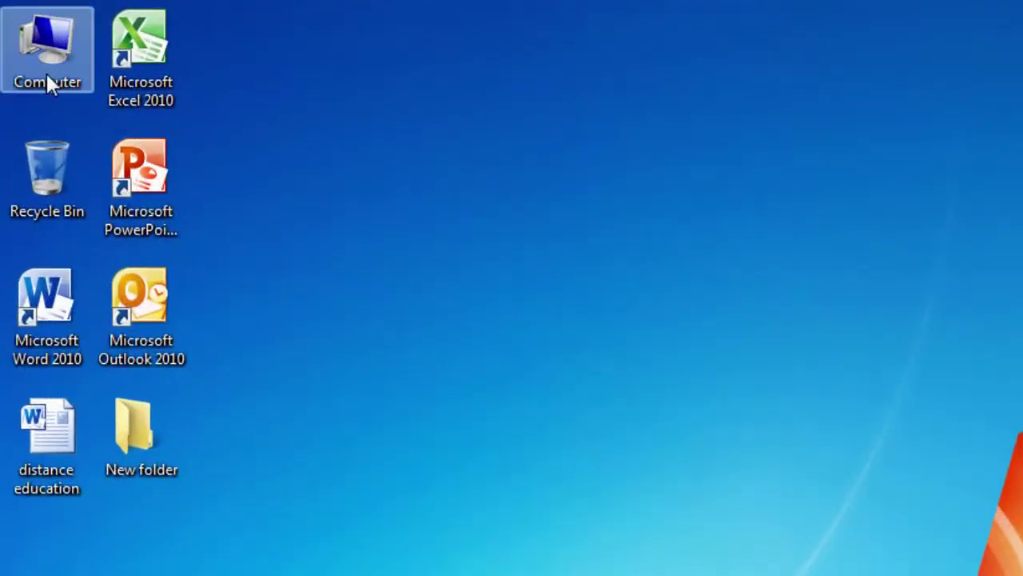
double_click(46, 71)
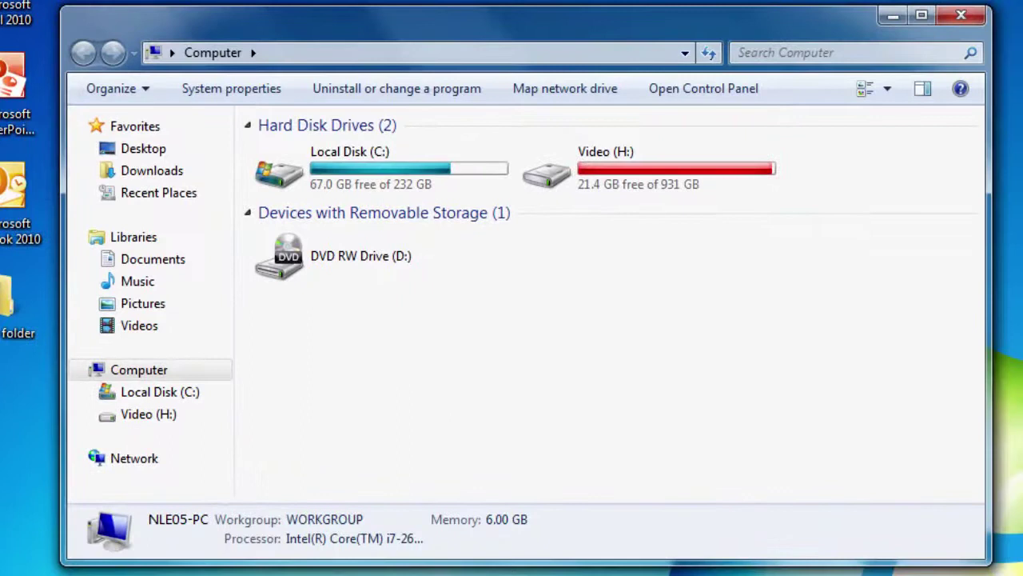
double_click(371, 167)
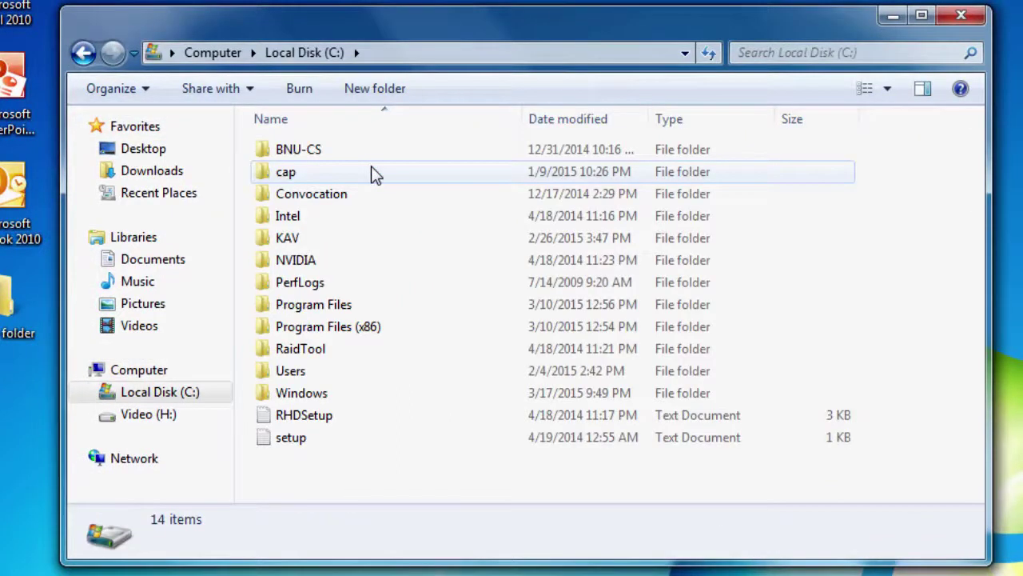
right_click(329, 310)
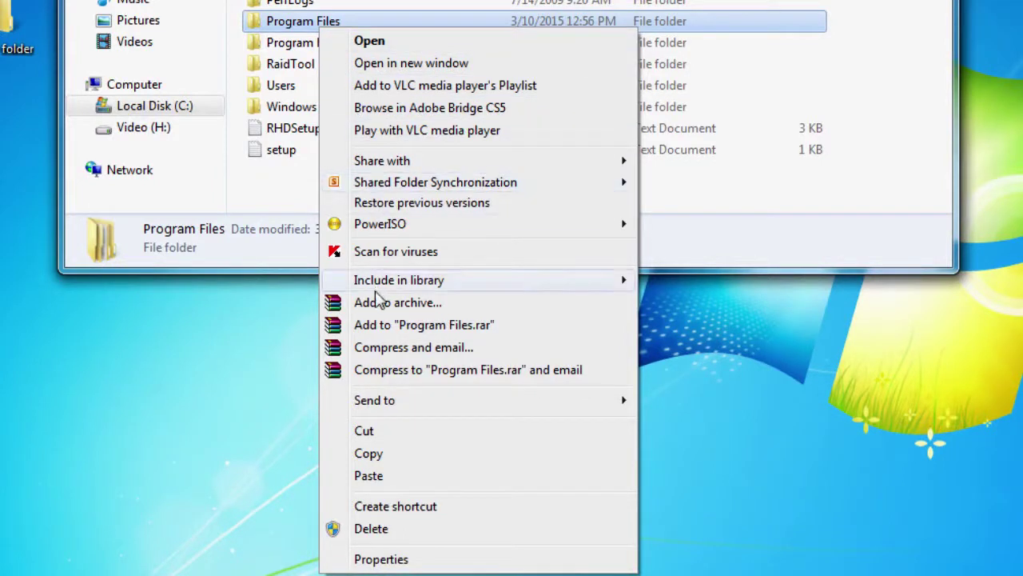
mouse_move(382, 412)
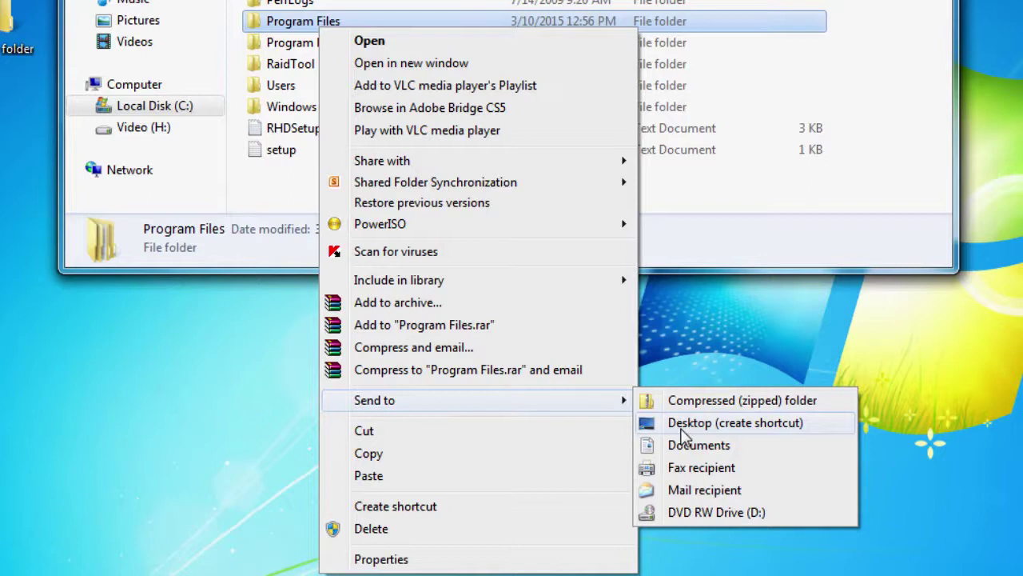
left_click(761, 426)
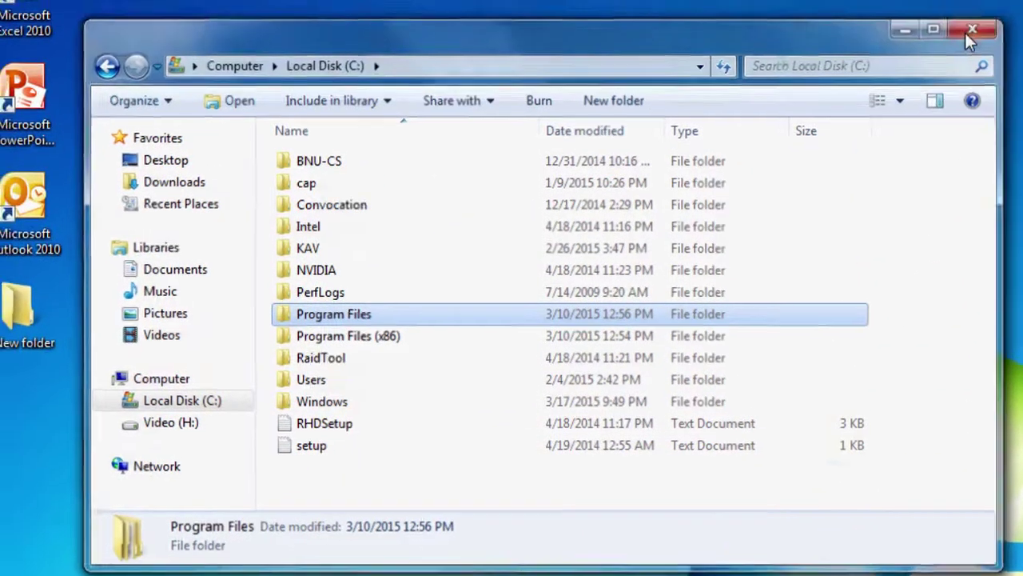
left_click(965, 34)
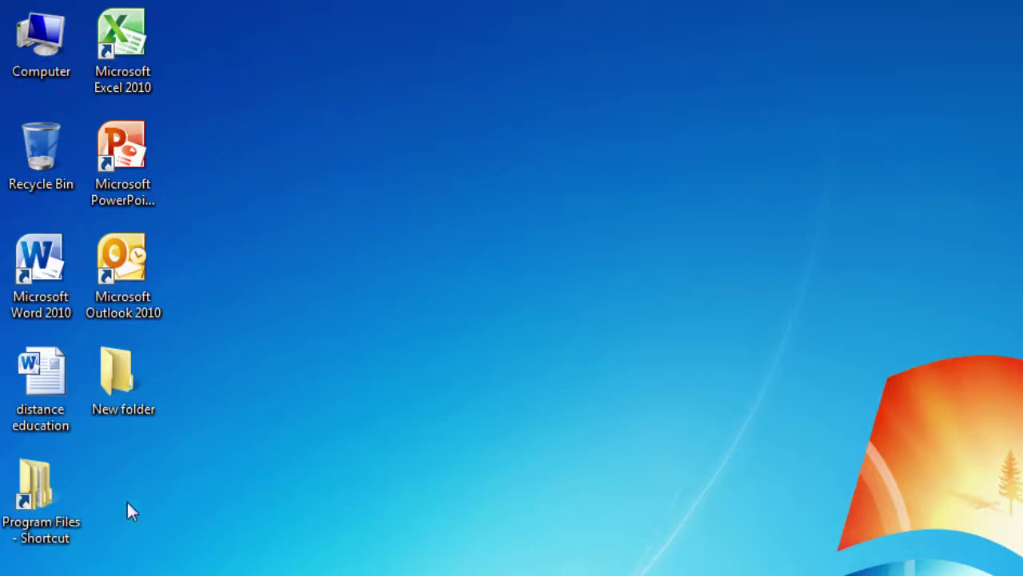
left_click(44, 490)
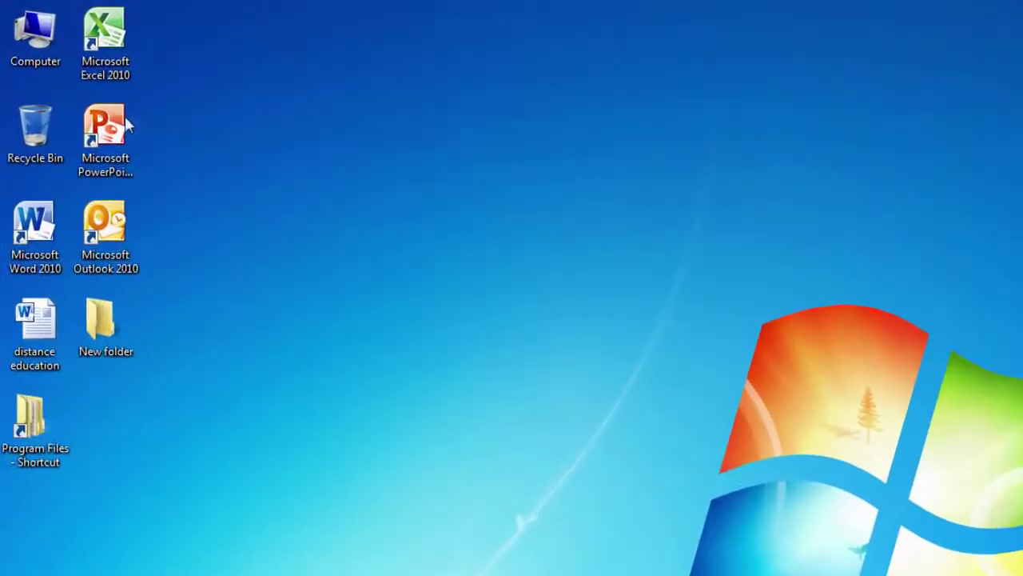
Step: Open the Computer window and resize it by its corners, extending it upward and pulling in its lower-left corner
double_click(45, 45)
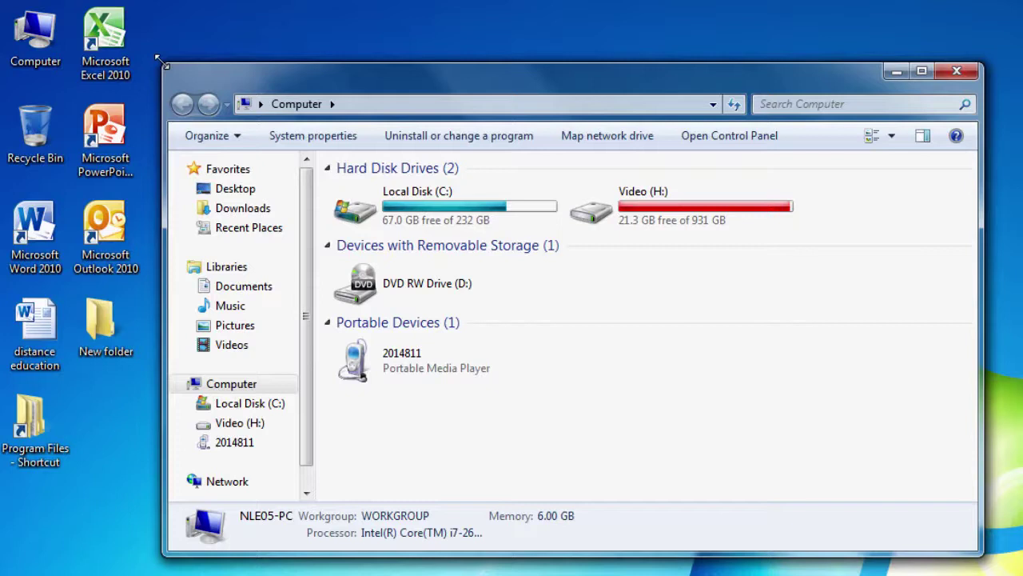
left_click_drag(159, 61, 159, 12)
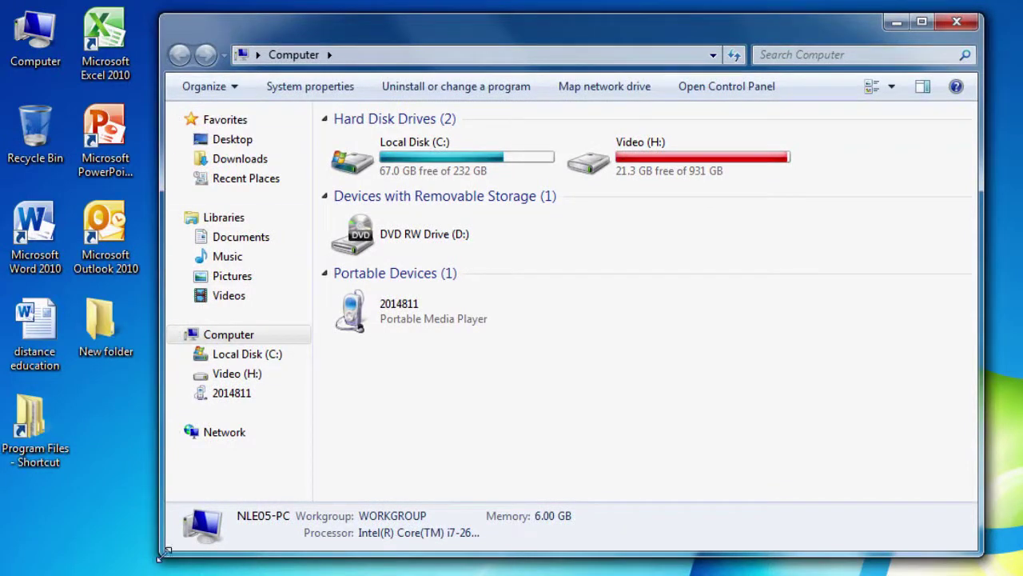
left_click_drag(160, 553, 191, 486)
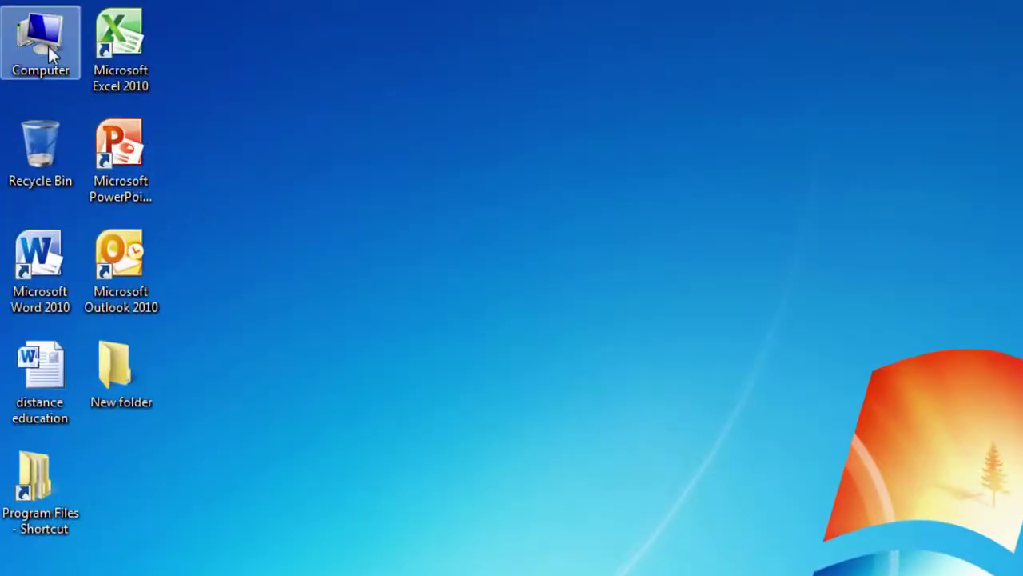
Step: Open the Computer window and review its Tools and Edit commands
double_click(48, 46)
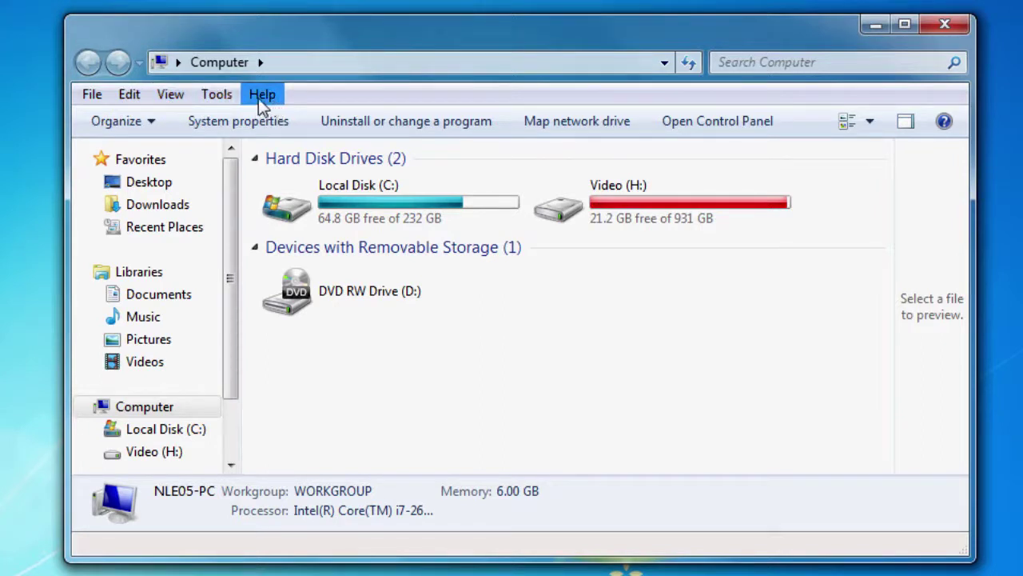
left_click(216, 95)
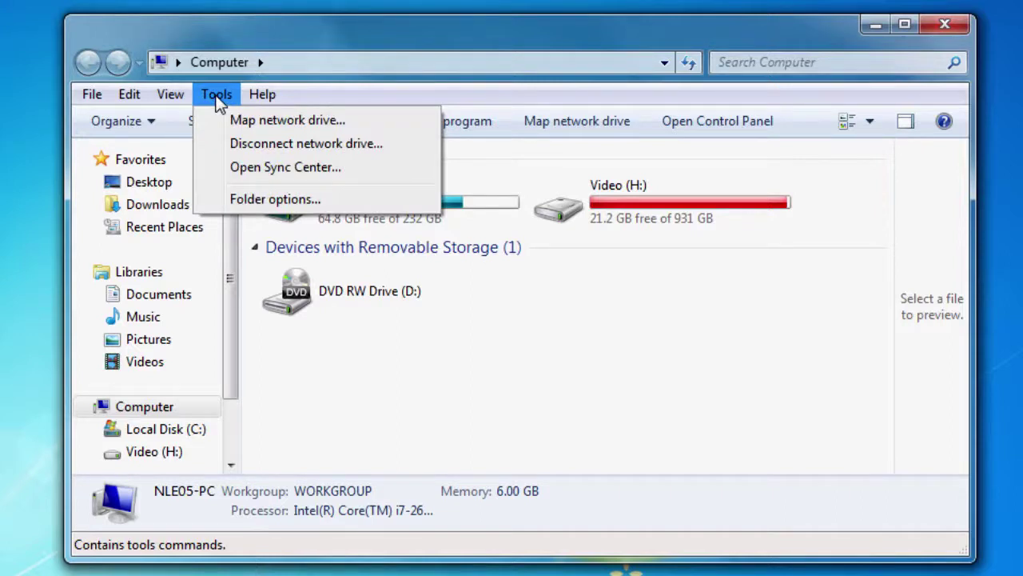
left_click(217, 95)
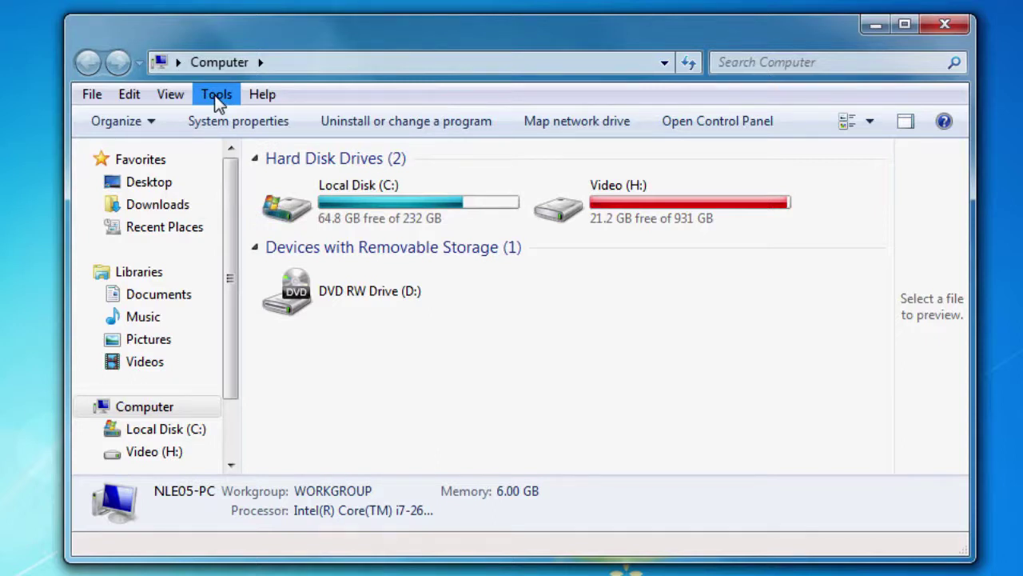
left_click(129, 95)
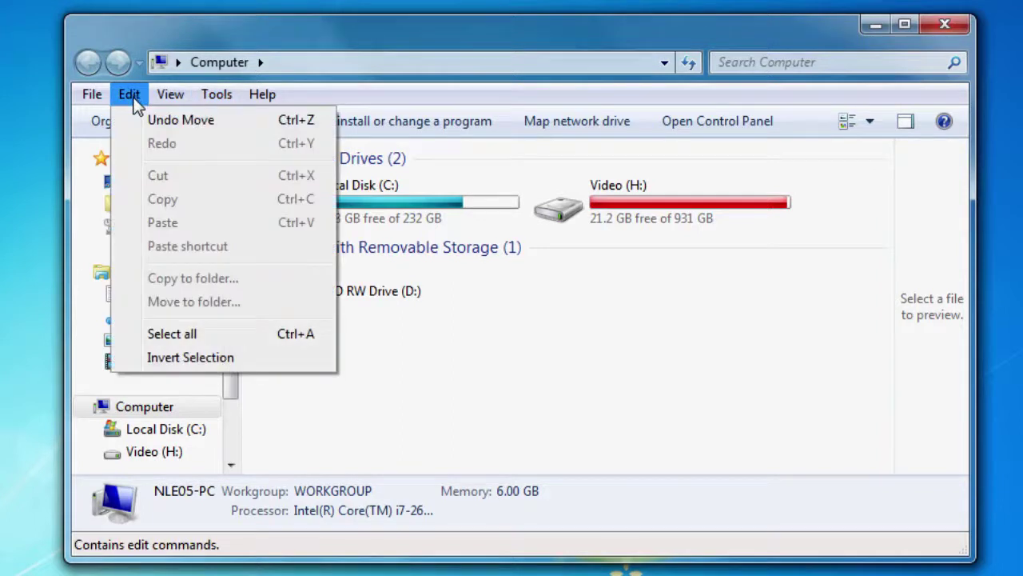
left_click(133, 100)
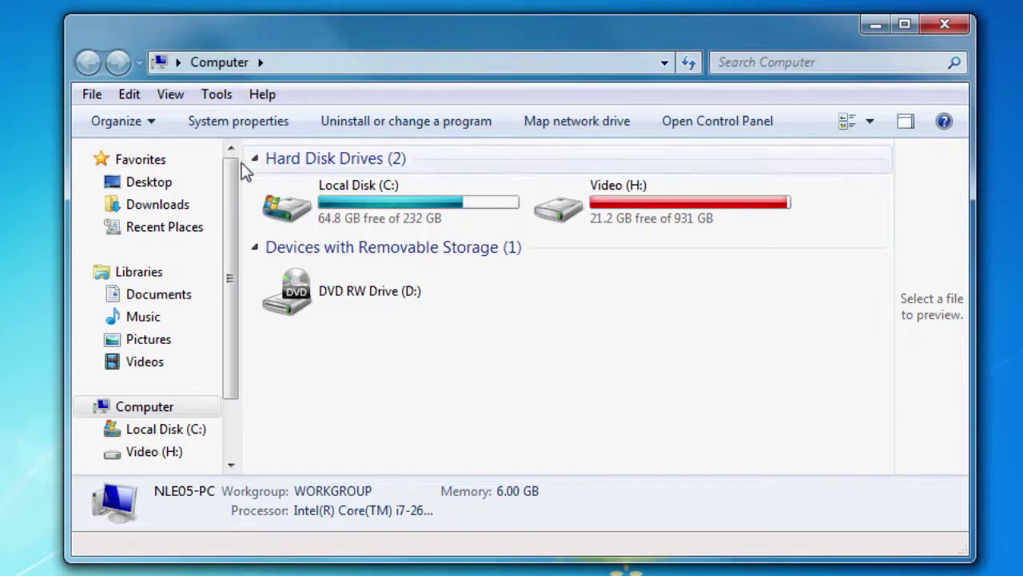
Step: View the Documents library, select its CPL folder, and return to the Computer drive overview
left_click(160, 294)
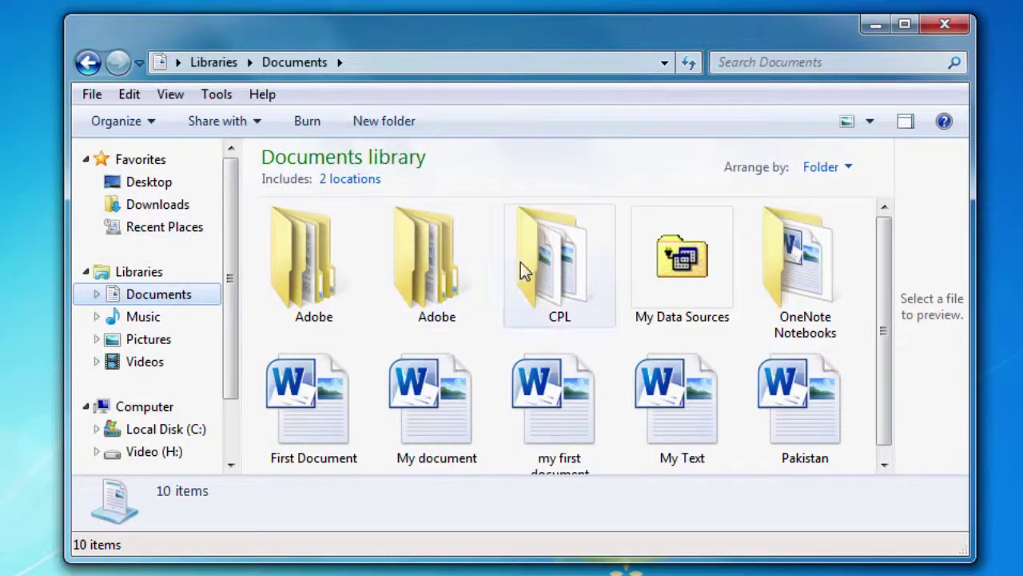
left_click(572, 299)
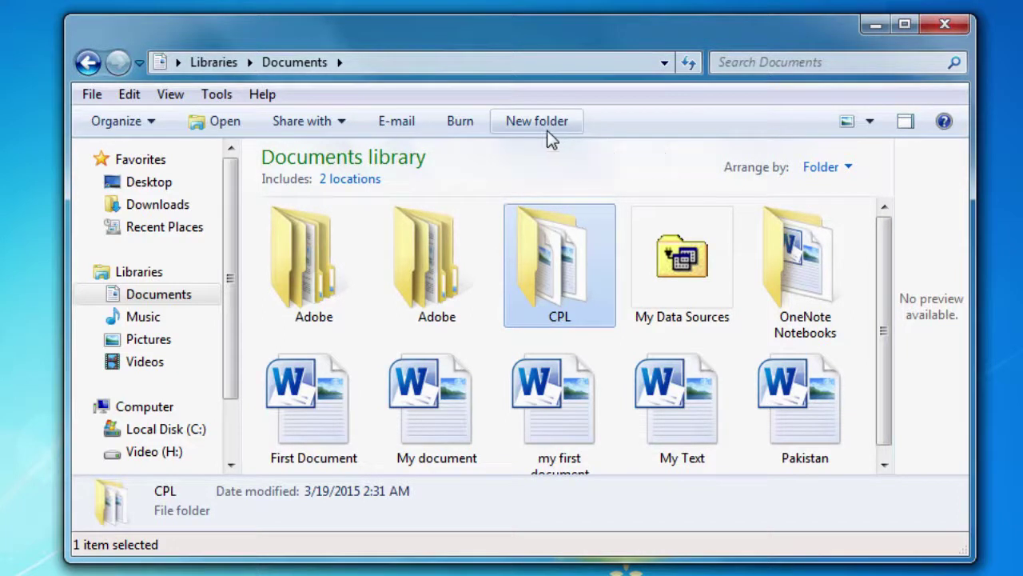
left_click(142, 407)
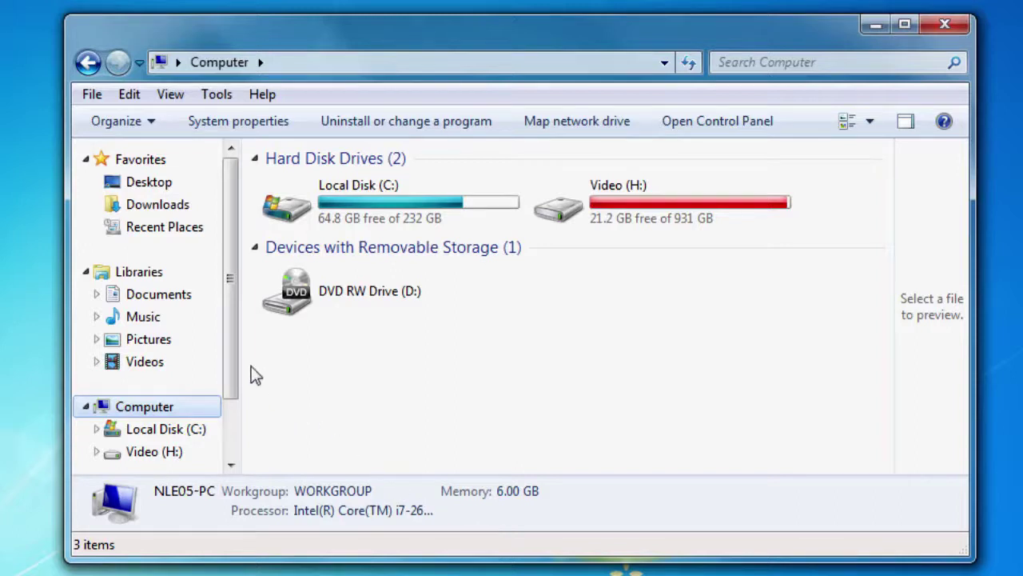
Step: Reopen the Documents library and select the My Text document
left_click(164, 298)
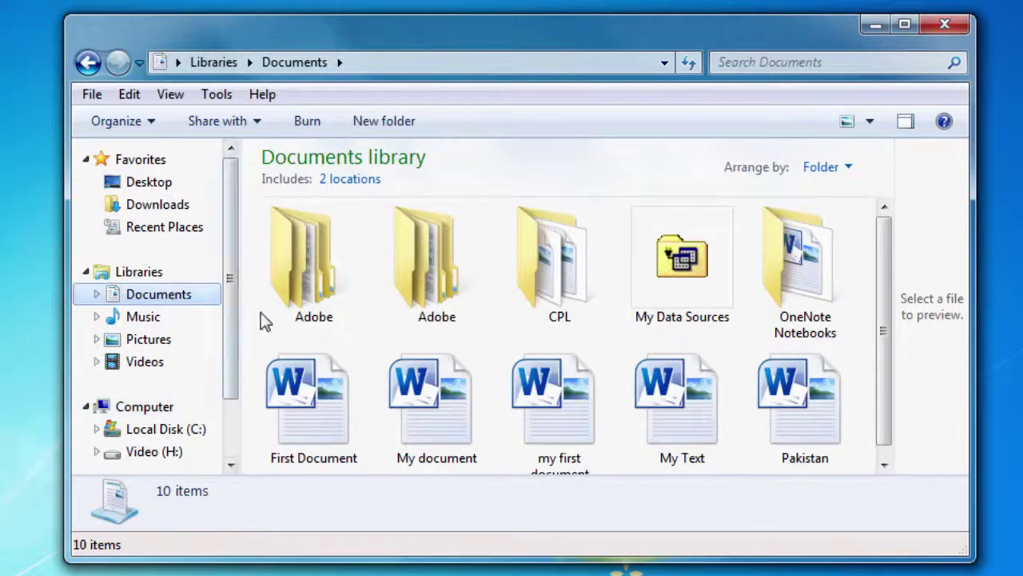
mouse_move(701, 429)
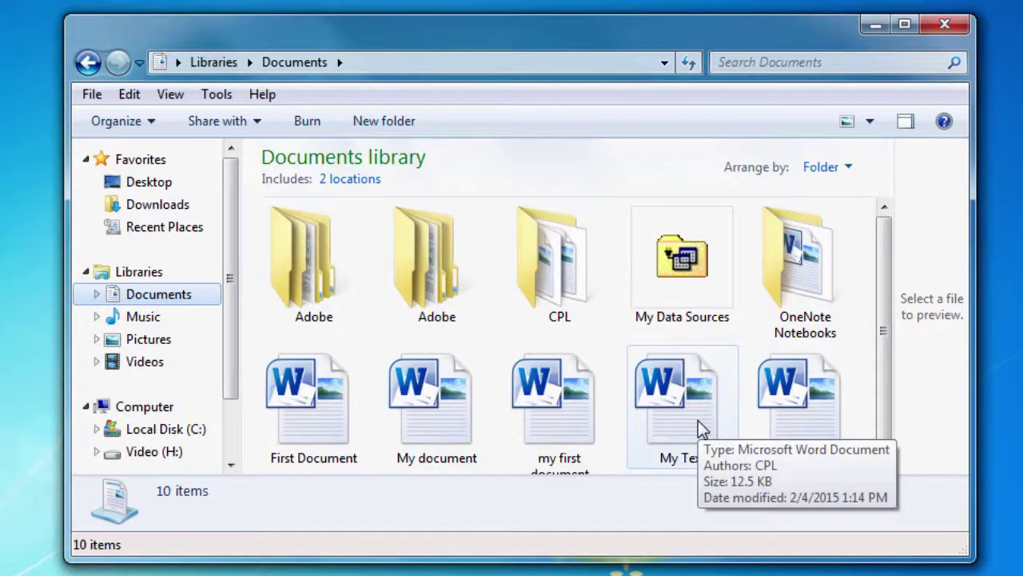
left_click(698, 421)
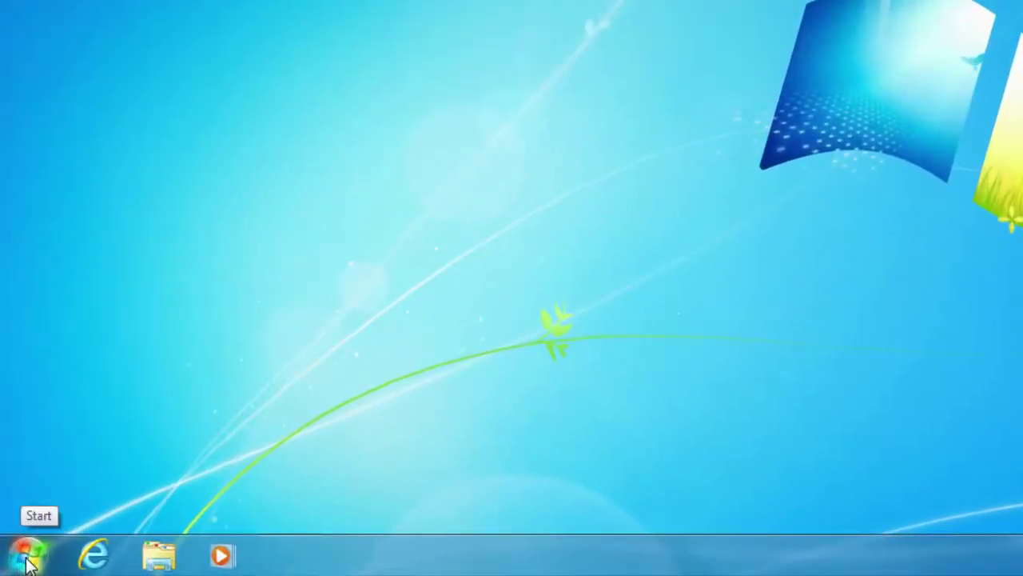
Step: Launch Microsoft Word 2010 from the Microsoft Office program group and view its Insert commands before returning to the Home commands
left_click(29, 563)
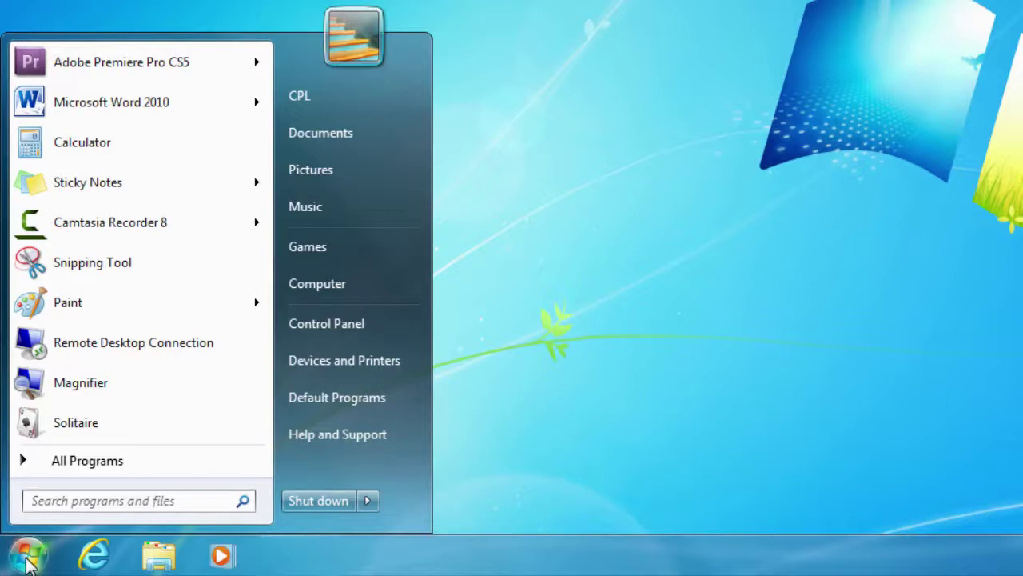
left_click(92, 472)
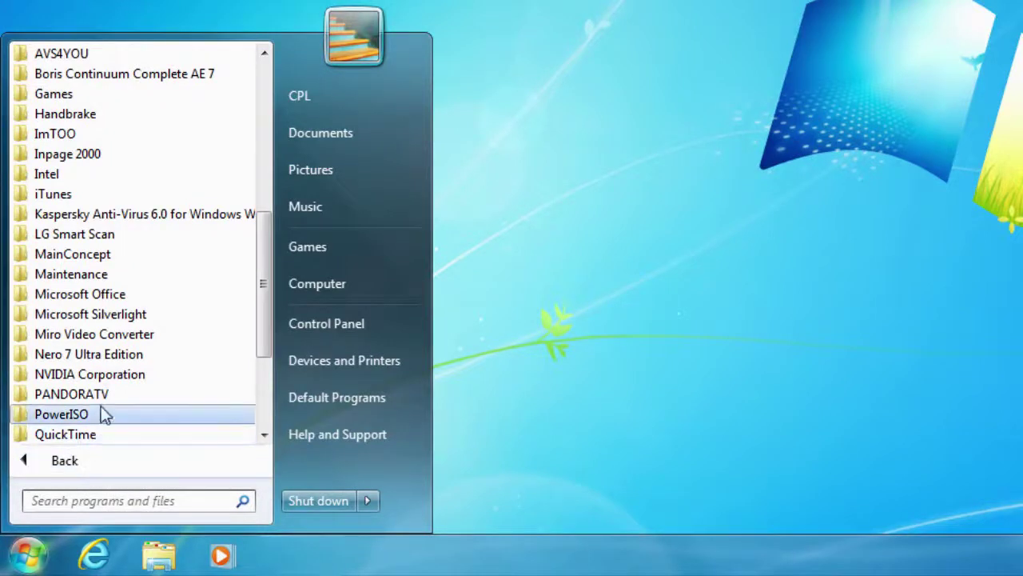
left_click(115, 295)
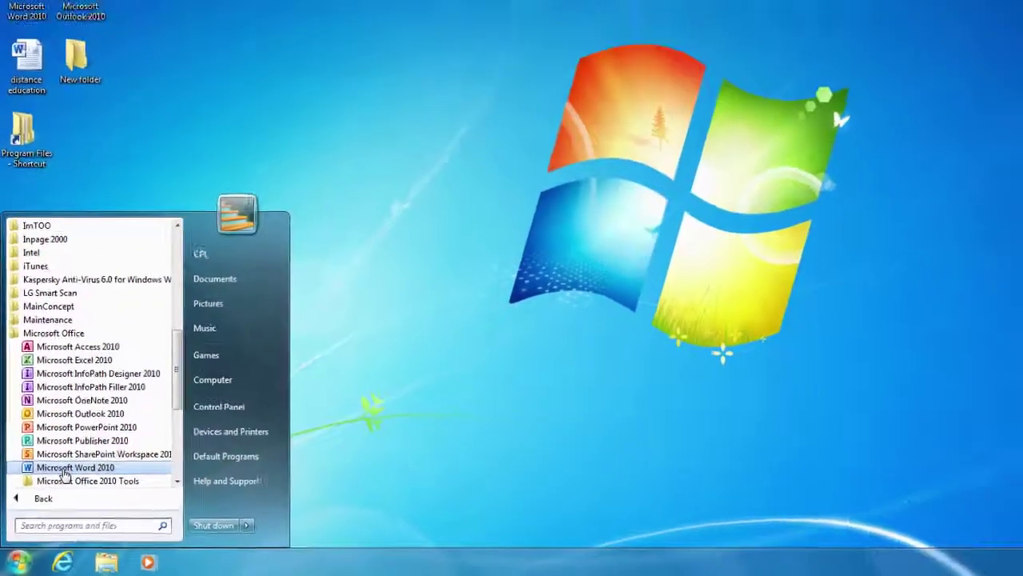
left_click(94, 418)
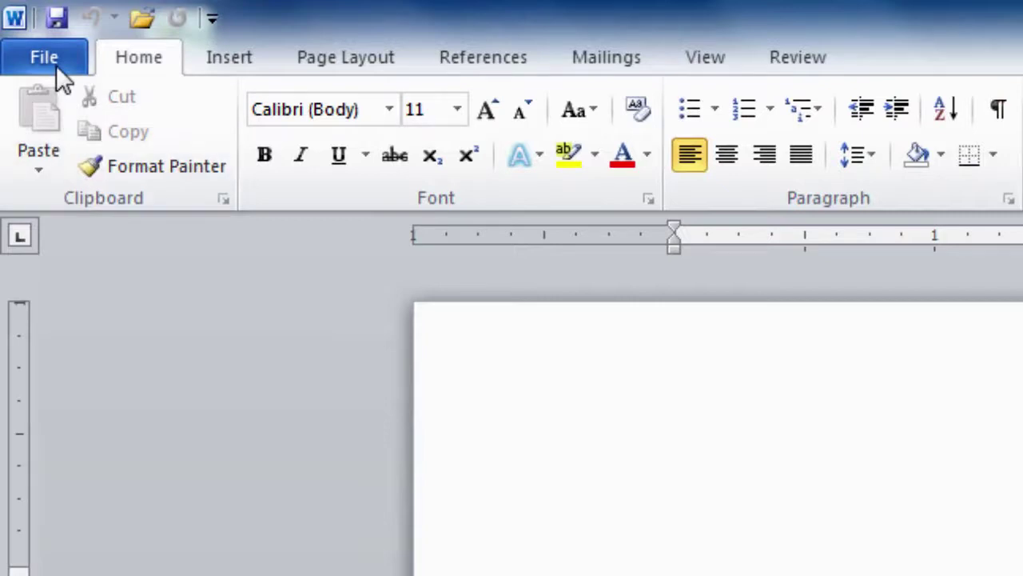
left_click(217, 66)
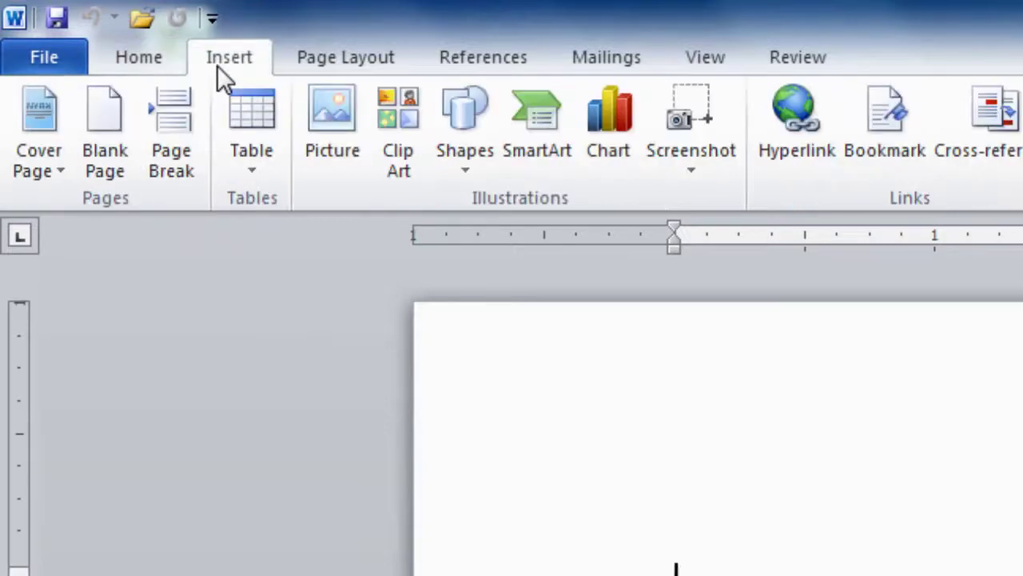
left_click(158, 65)
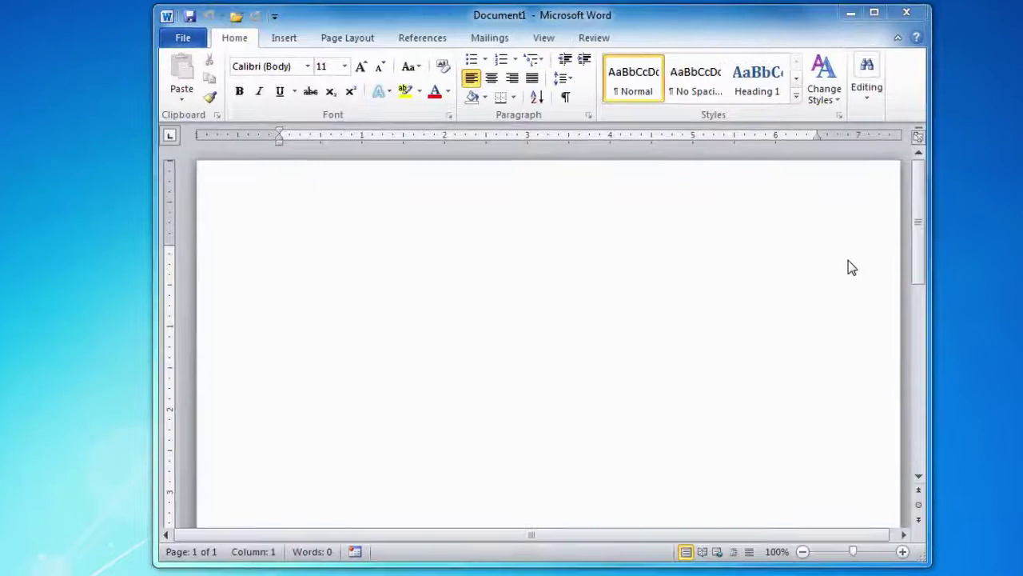
Step: Minimize and restore the blank Word document's window, and maximize it to fill the screen
left_click(850, 14)
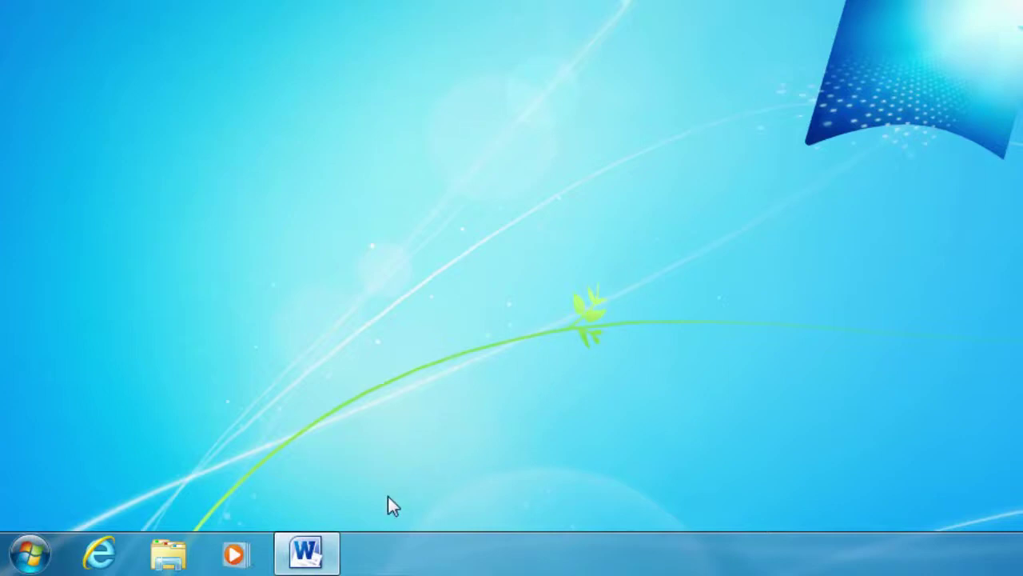
mouse_move(306, 553)
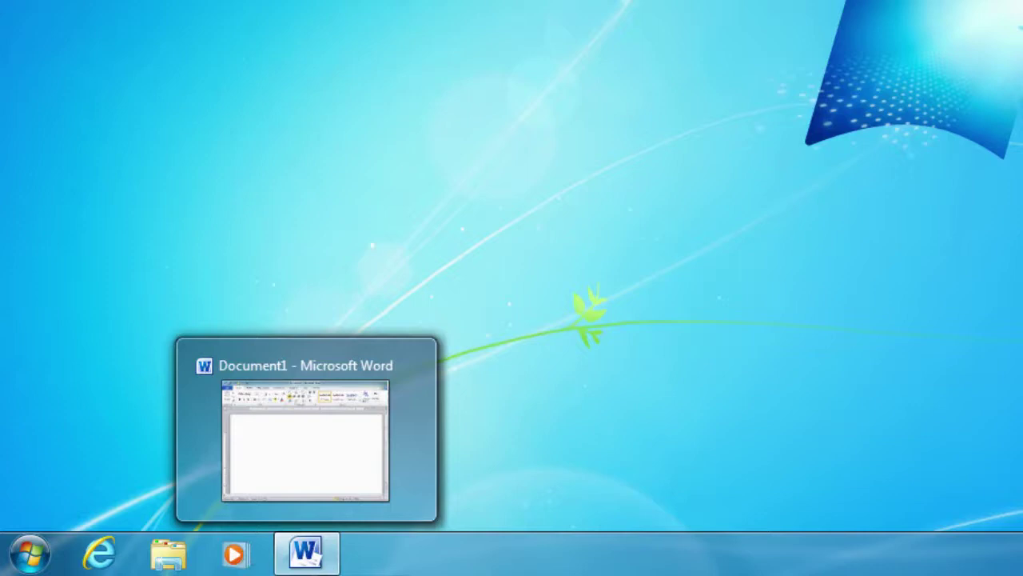
left_click(306, 439)
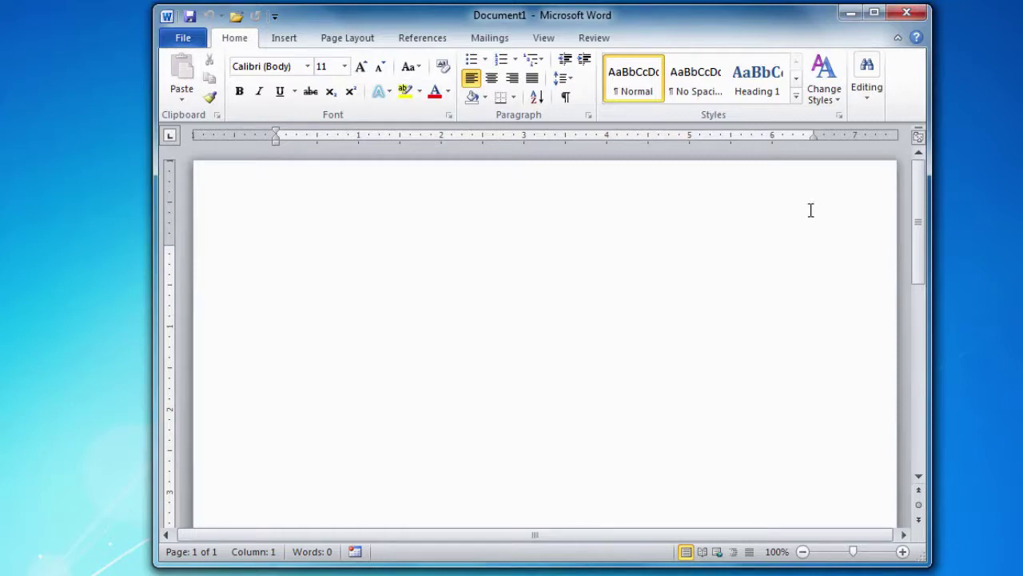
left_click(875, 14)
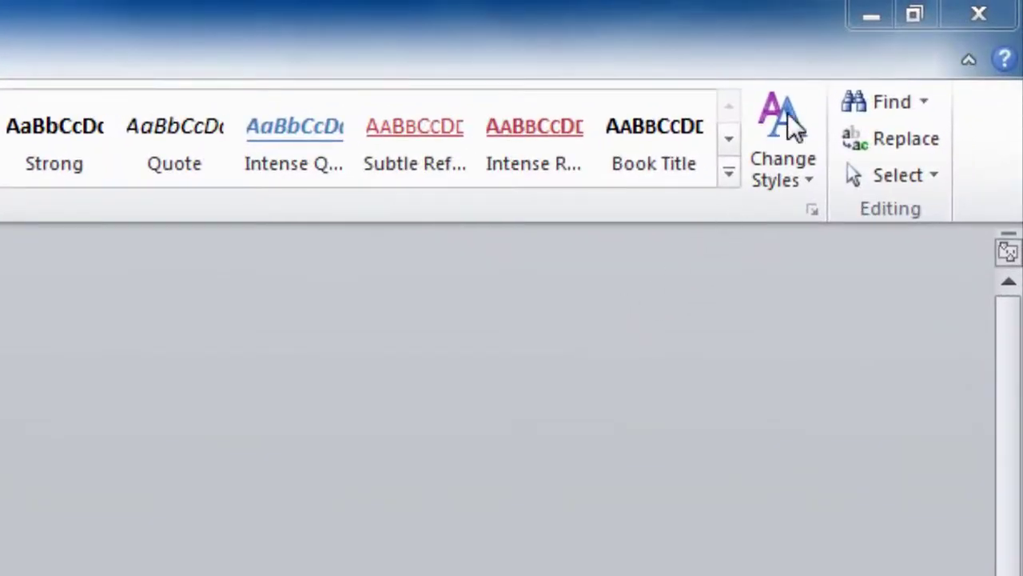
Step: Minimize Word to open the Computer window, and switch back to the Document1 window
left_click(865, 26)
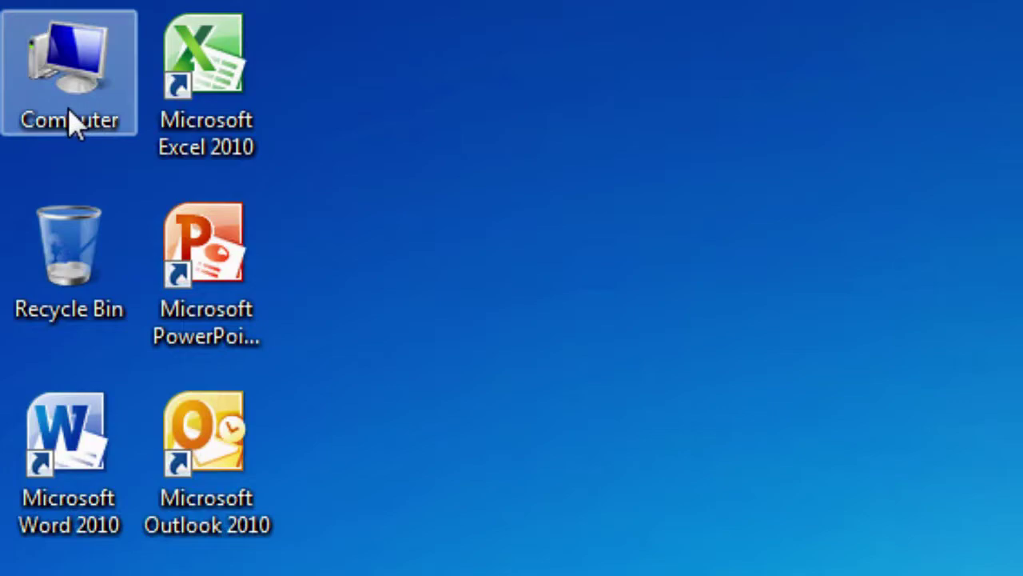
double_click(72, 124)
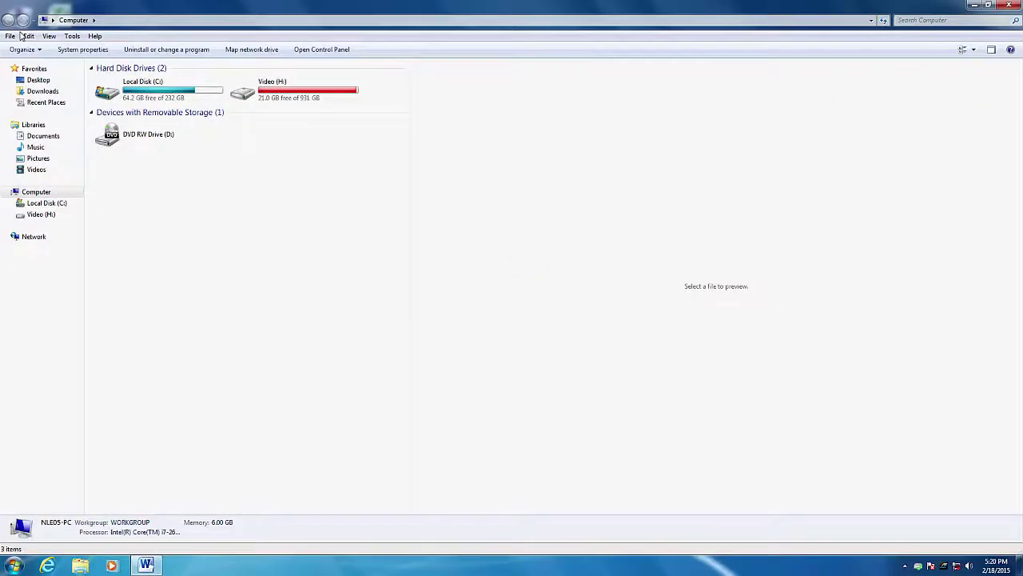
mouse_move(80, 565)
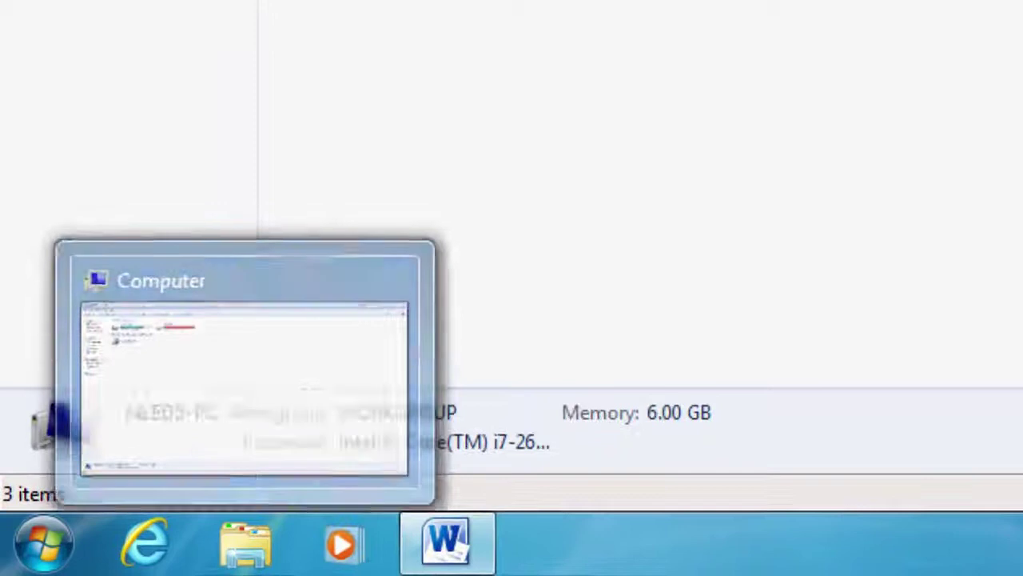
mouse_move(447, 544)
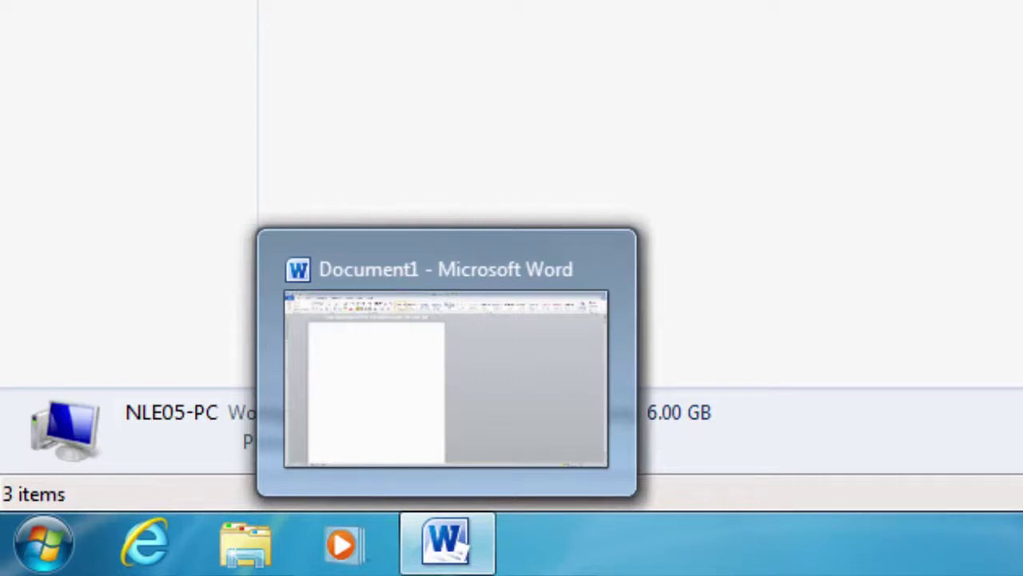
left_click(448, 543)
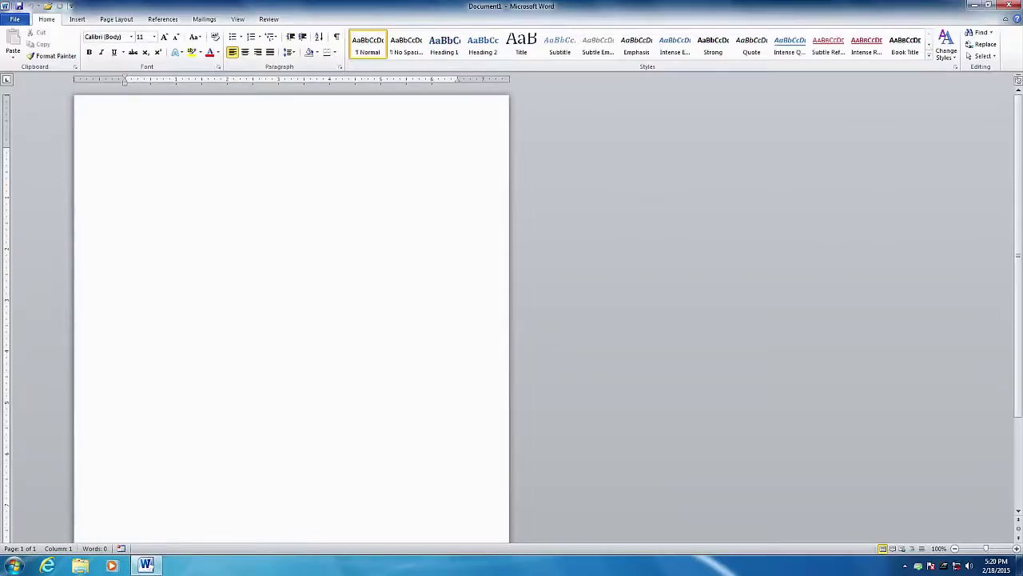
Step: Exit Microsoft Word using its own Exit command
mouse_move(80, 565)
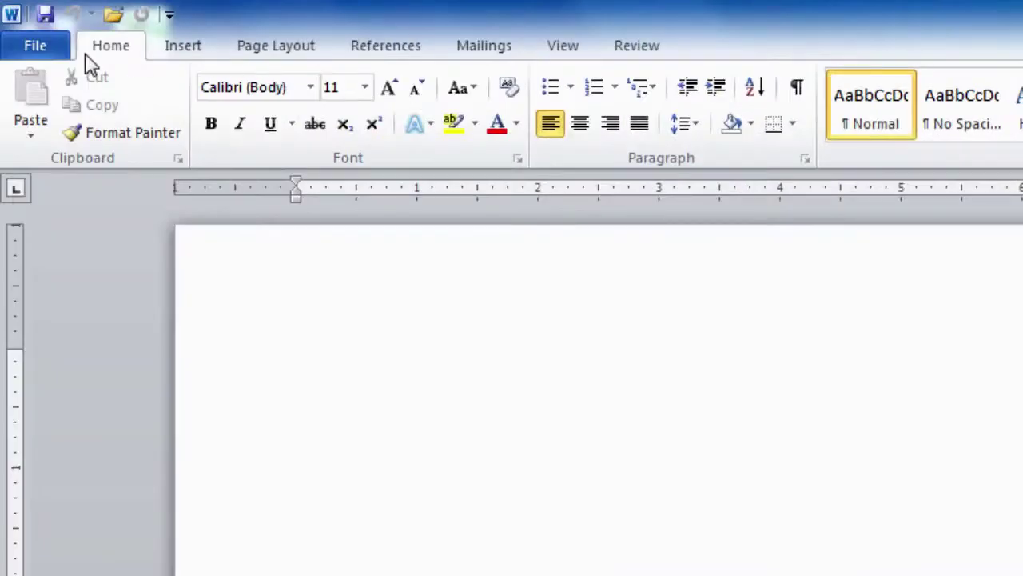
left_click(32, 48)
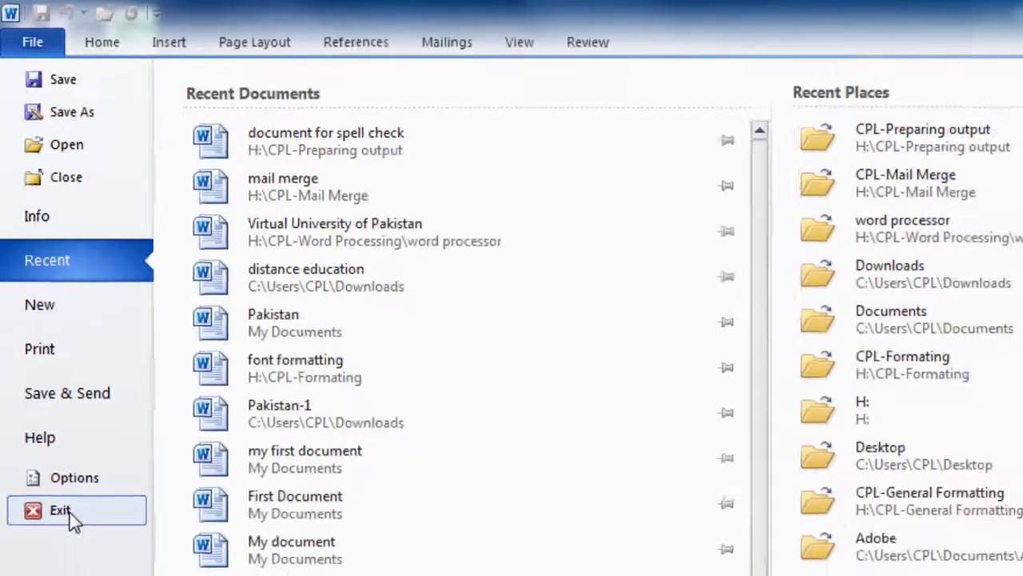
left_click(79, 560)
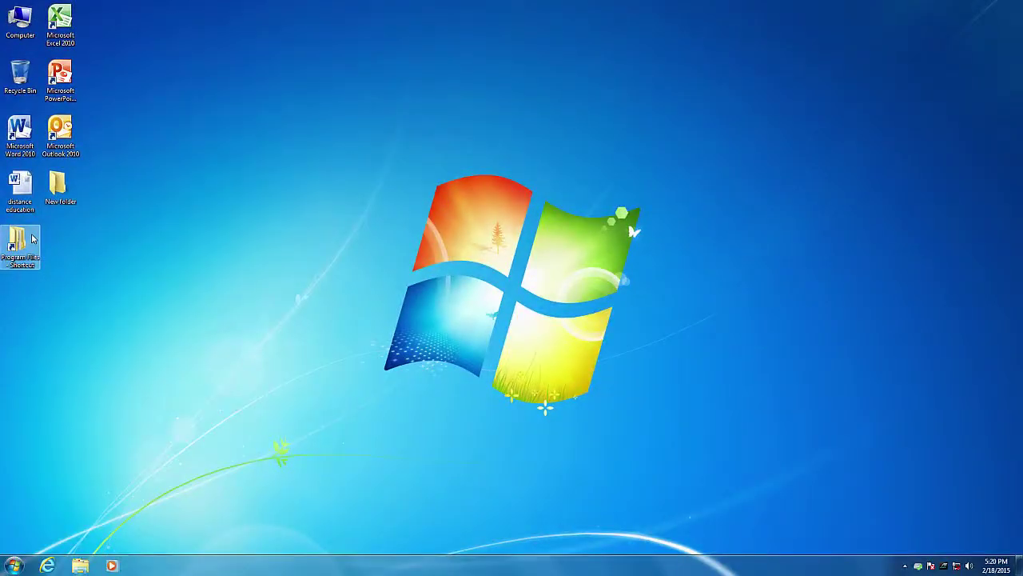